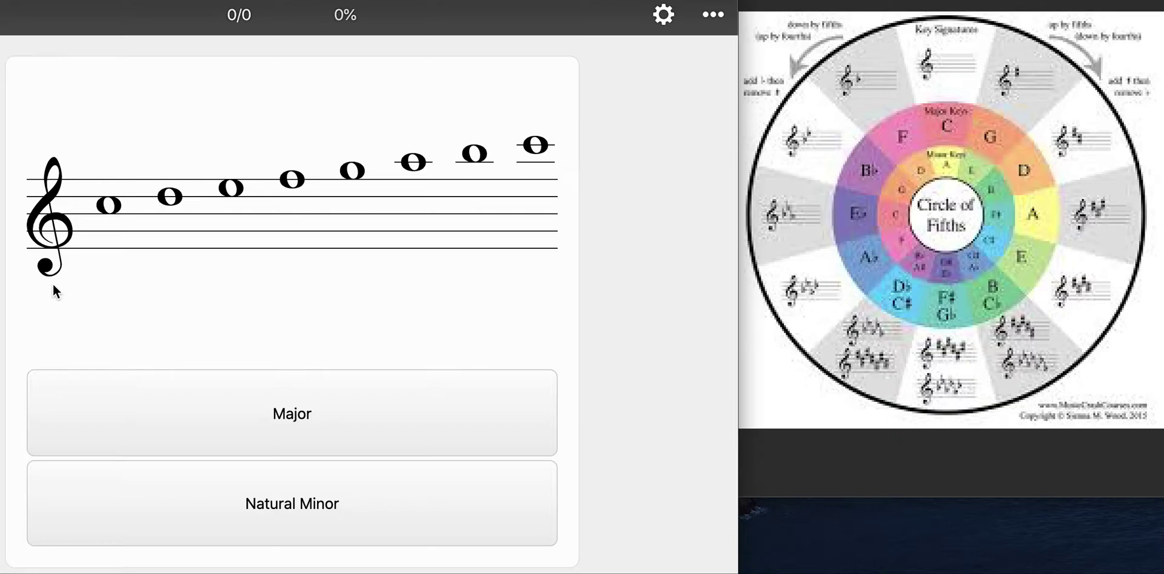
# - Switch the Scale Identification exercise to Bass Clef only, with Treble Clef deselected
pyautogui.click(663, 14)
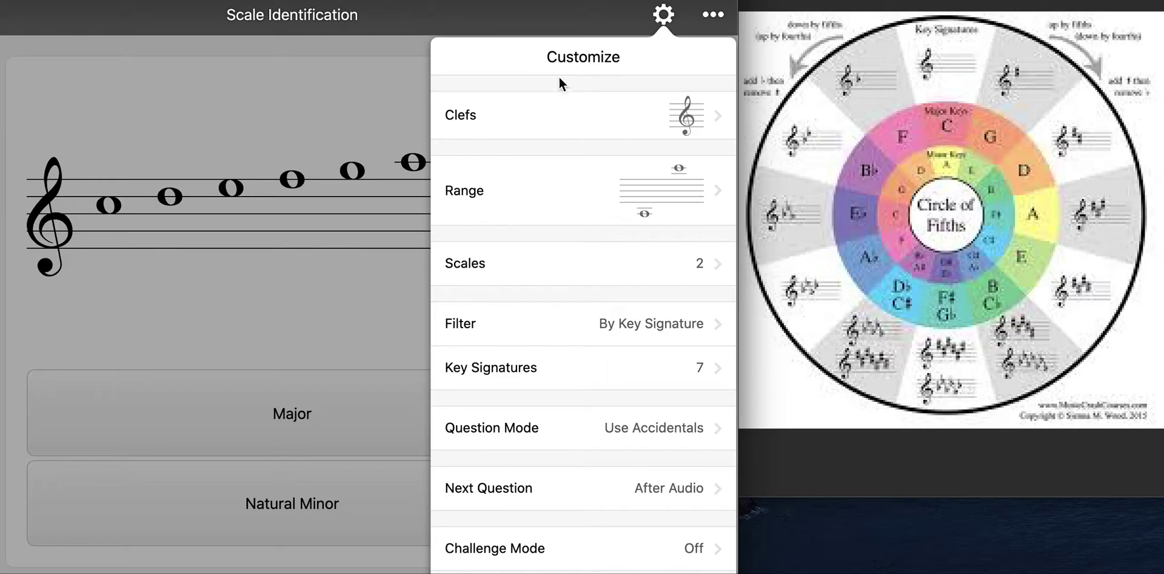
pyautogui.click(533, 111)
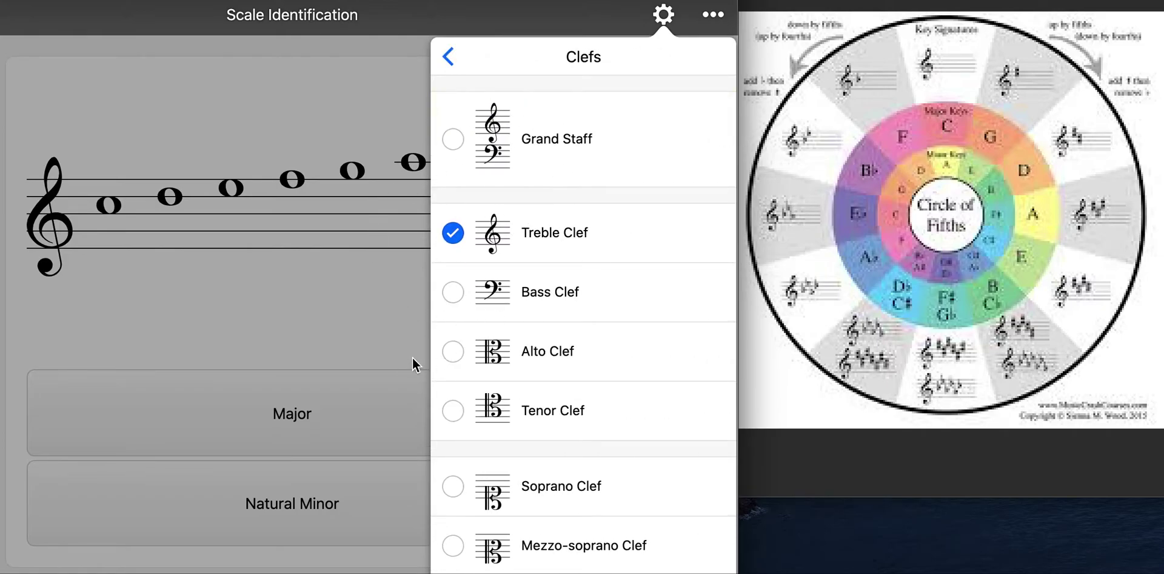
pyautogui.click(449, 288)
pyautogui.click(452, 232)
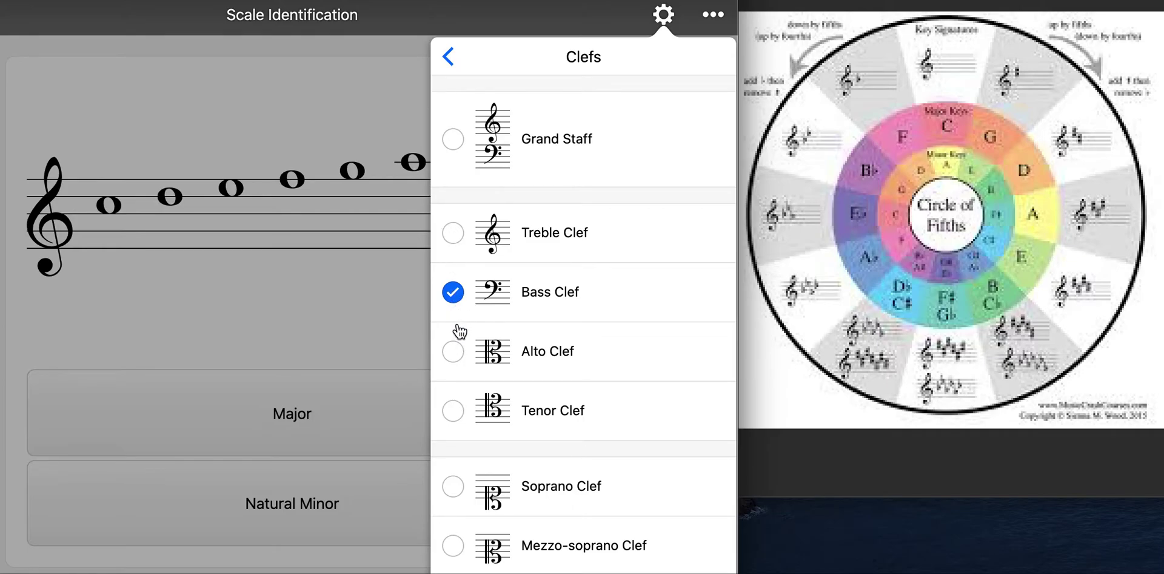
# - Try the alto, bass and grand staff clef options, and set the exercise back to Treble Clef only
pyautogui.click(454, 349)
pyautogui.click(457, 357)
pyautogui.click(453, 291)
pyautogui.click(452, 233)
pyautogui.click(453, 292)
pyautogui.click(453, 351)
pyautogui.click(452, 139)
pyautogui.click(455, 235)
pyautogui.click(449, 56)
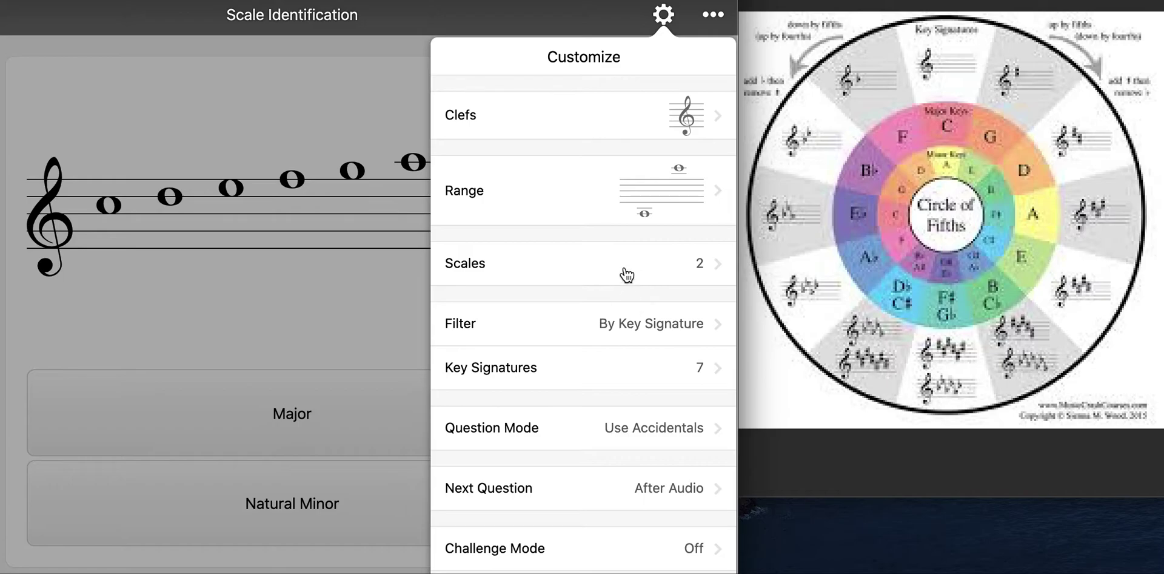
# - Review the scale types used in the exercise, and include the key signatures with four, five, six and seven flats
pyautogui.click(537, 261)
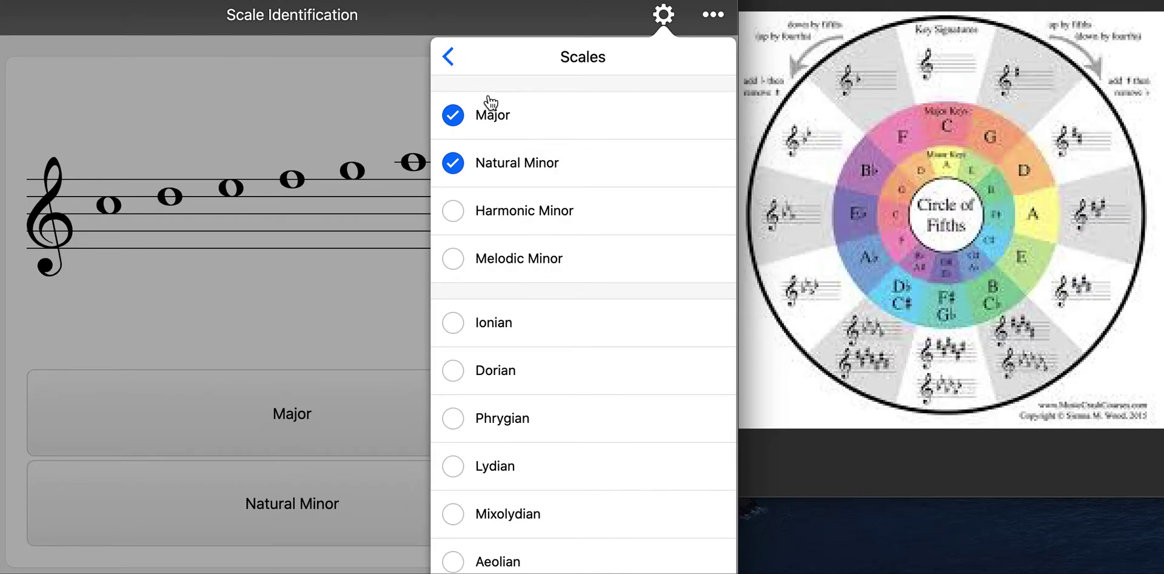
pyautogui.click(448, 56)
pyautogui.click(619, 371)
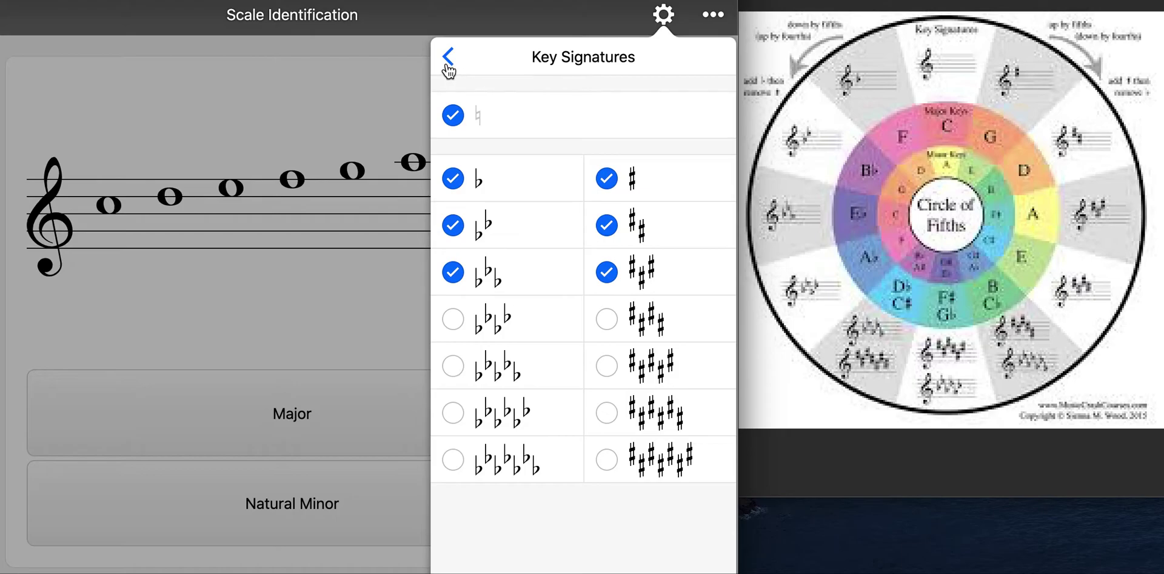
pyautogui.click(462, 319)
pyautogui.click(463, 371)
pyautogui.click(455, 413)
pyautogui.click(456, 460)
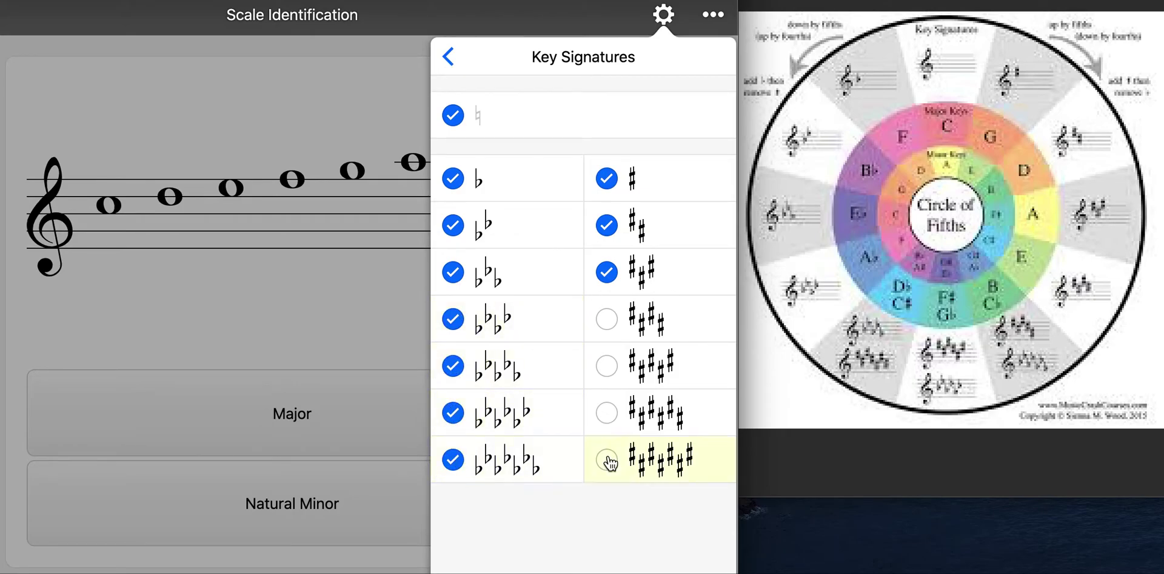
# - Toggle the six- and seven-sharp key signatures on and off, deselect those with four to seven flats, and close the exercise settings
pyautogui.click(607, 459)
pyautogui.click(605, 413)
pyautogui.click(605, 414)
pyautogui.click(606, 459)
pyautogui.click(453, 459)
pyautogui.click(453, 412)
pyautogui.click(453, 366)
pyautogui.click(453, 319)
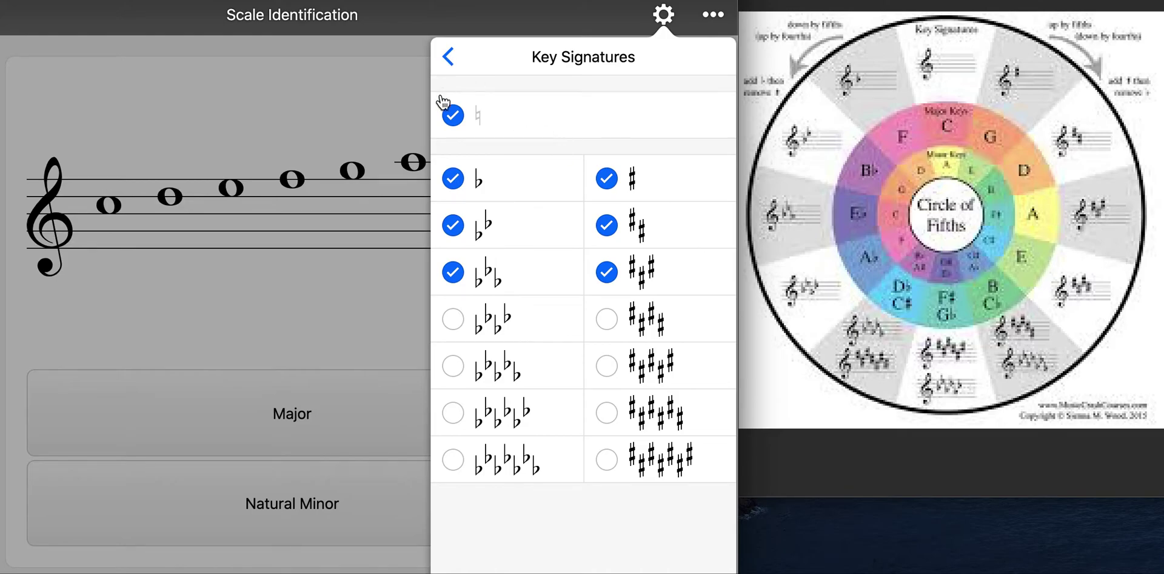
pyautogui.click(448, 57)
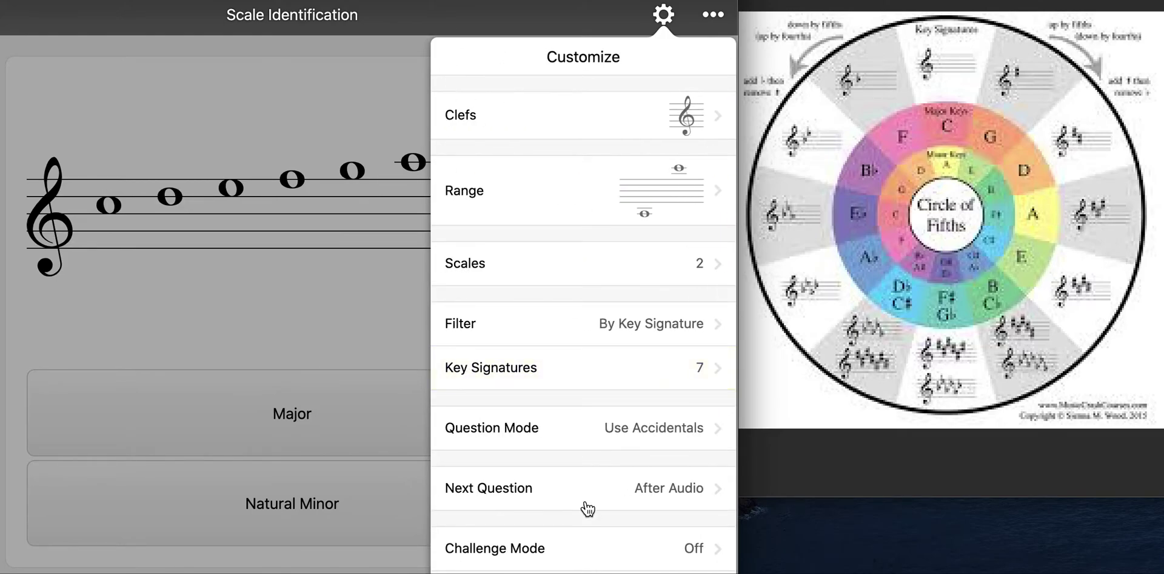
pyautogui.click(325, 312)
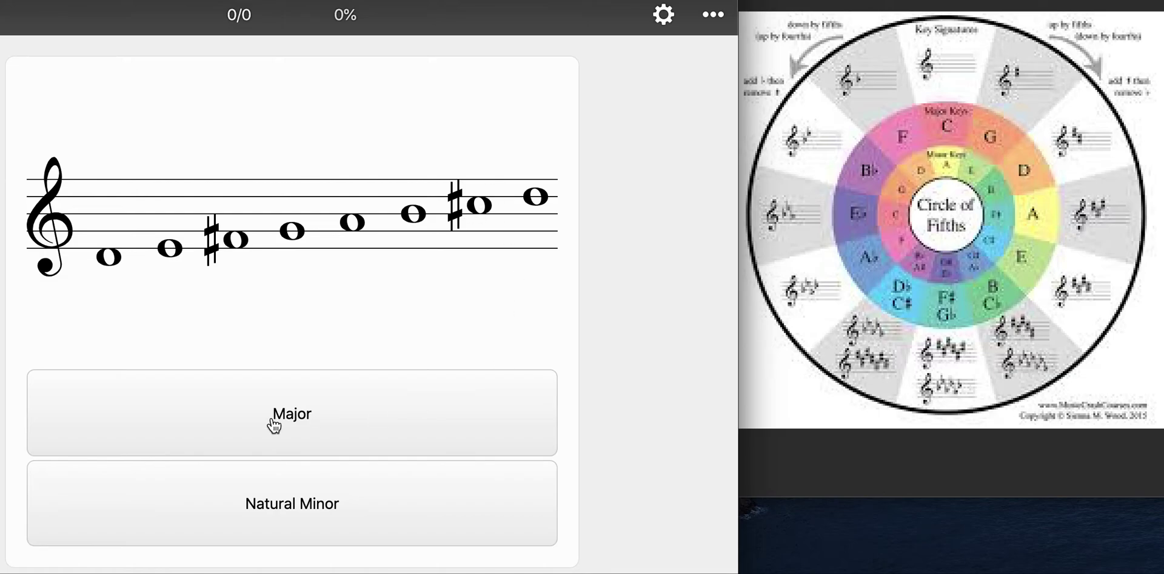
# - Classify the D scale with two sharps as Major, and the one-flat D and three-flat C scales as Natural Minor, trying Major first for C
pyautogui.click(238, 423)
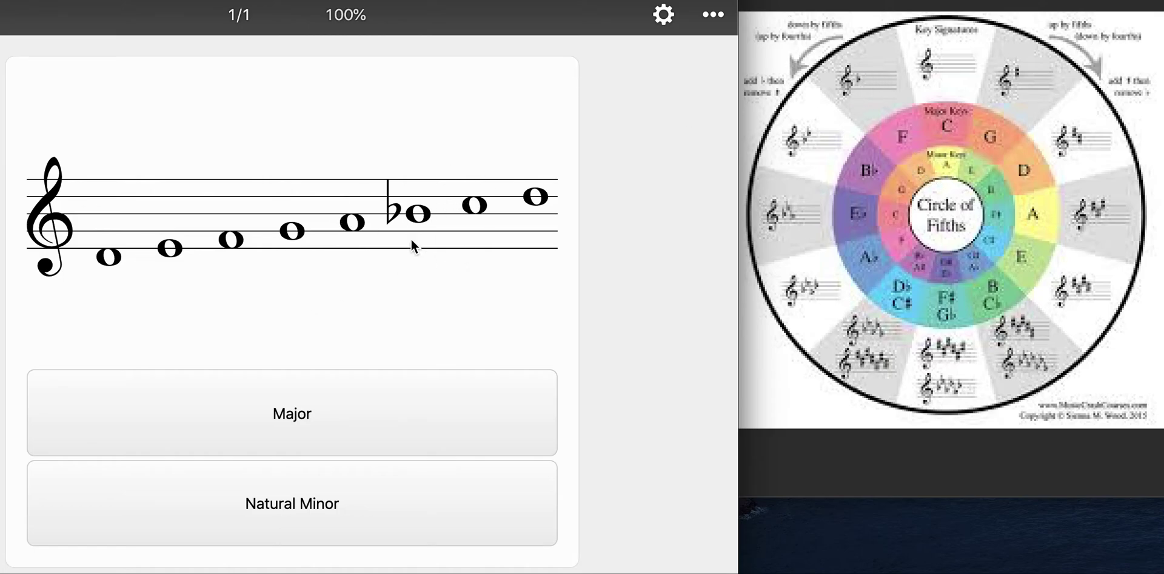
pyautogui.click(297, 503)
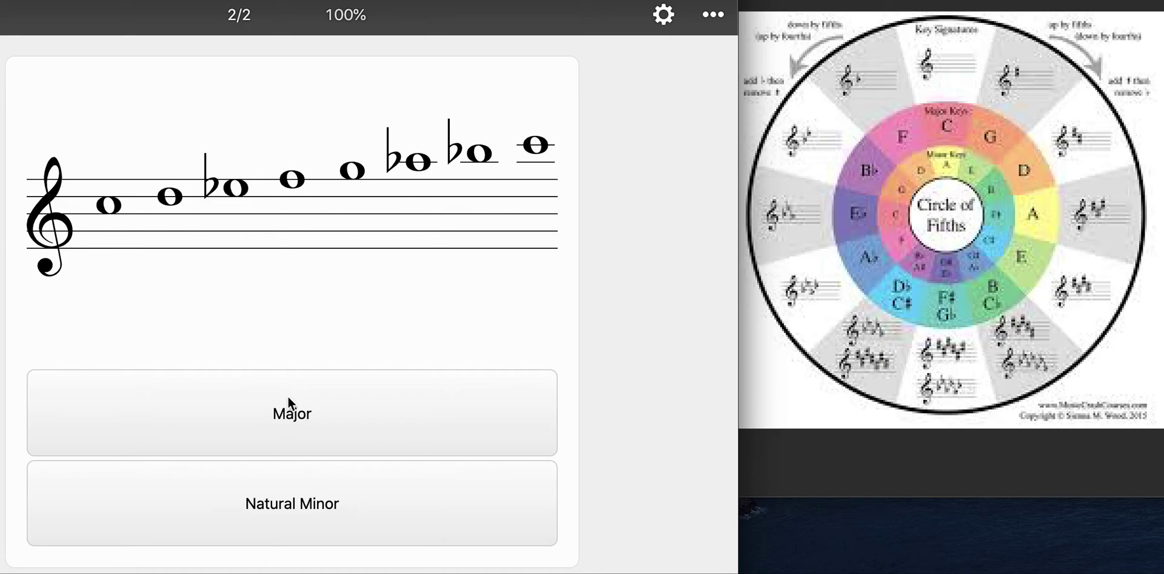
pyautogui.click(270, 428)
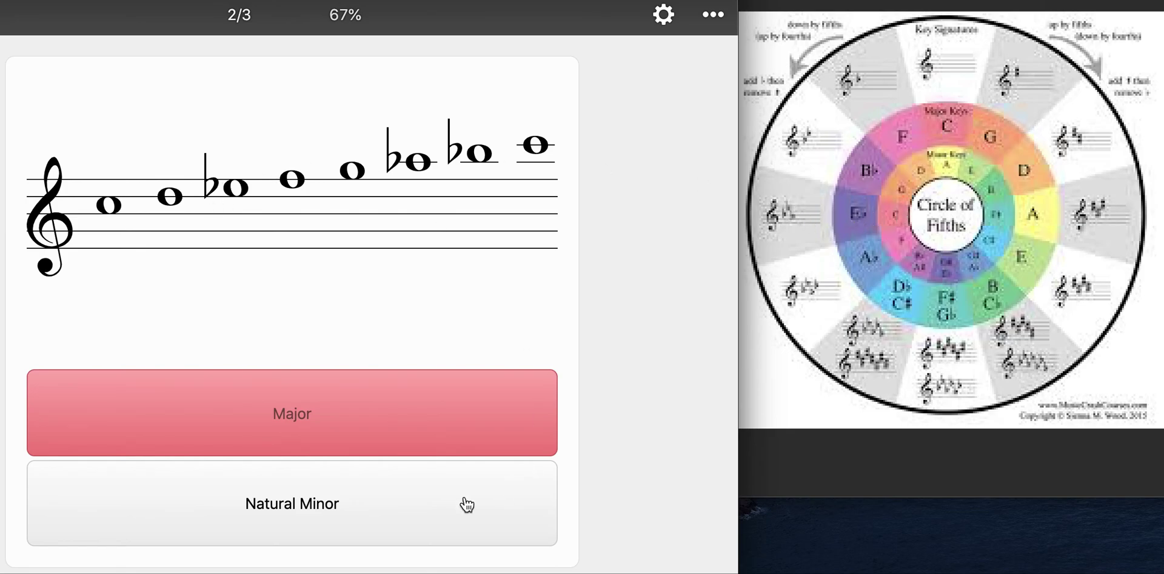
pyautogui.click(398, 507)
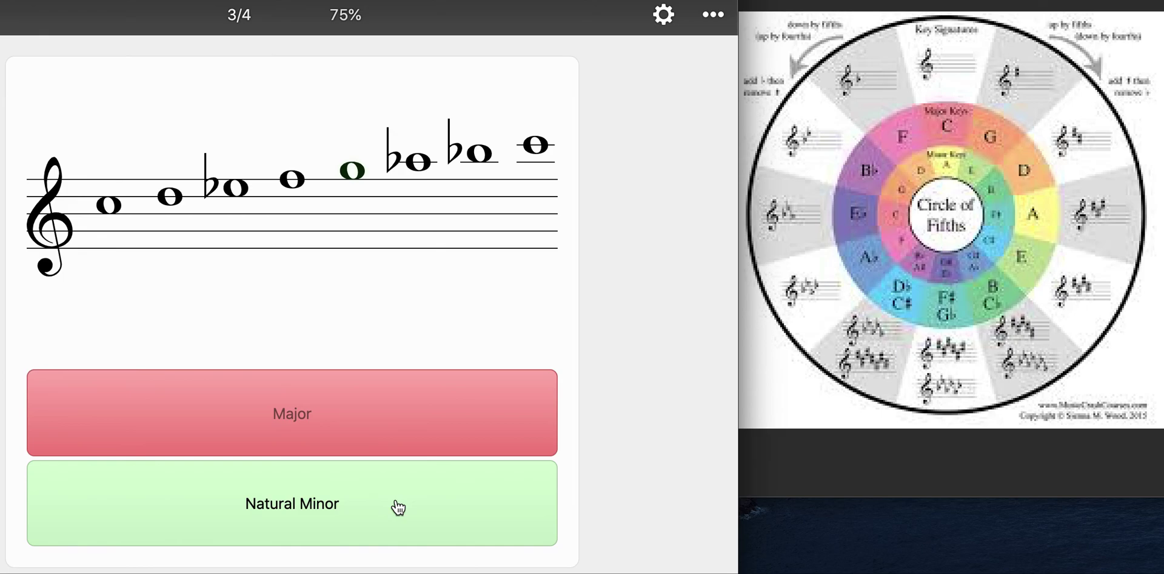